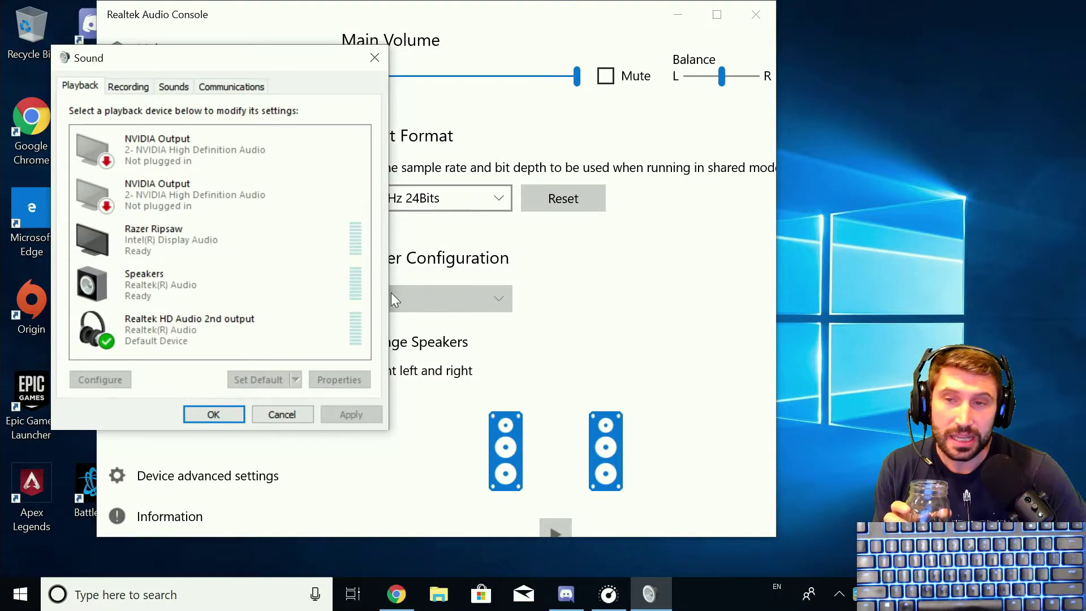
Cancel the Sound playback devices dialog, returning to the Realtek HD Audio 2nd output settings
{"action": "left_click", "coordinate": [301, 415]}
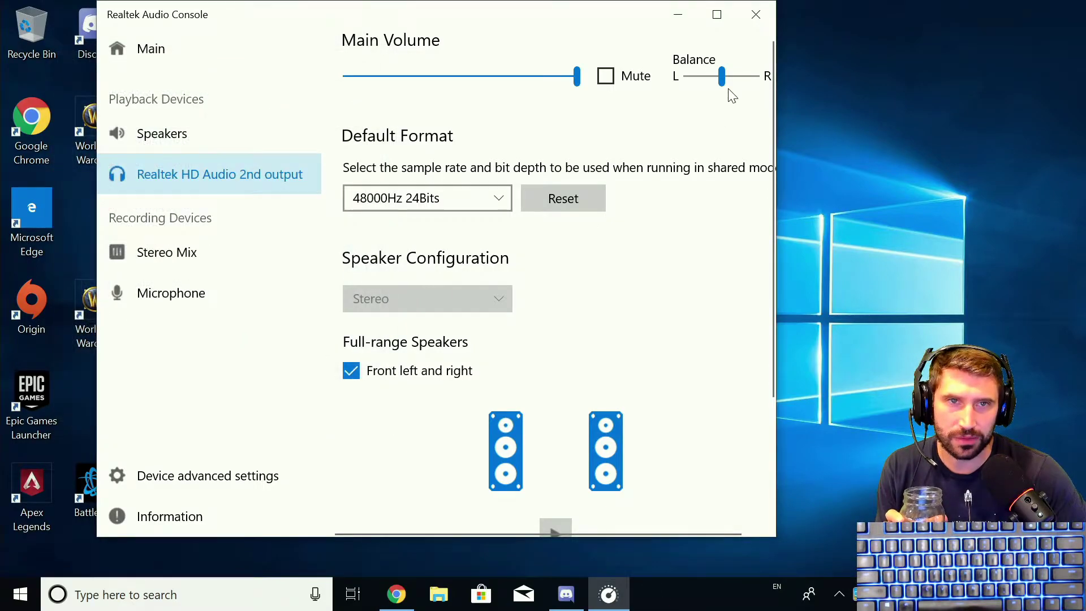
Close the audio console, then in Chrome's Twitch tab open AceTV's live Halo: The Master Chief Collection stream
{"action": "left_click", "coordinate": [755, 14]}
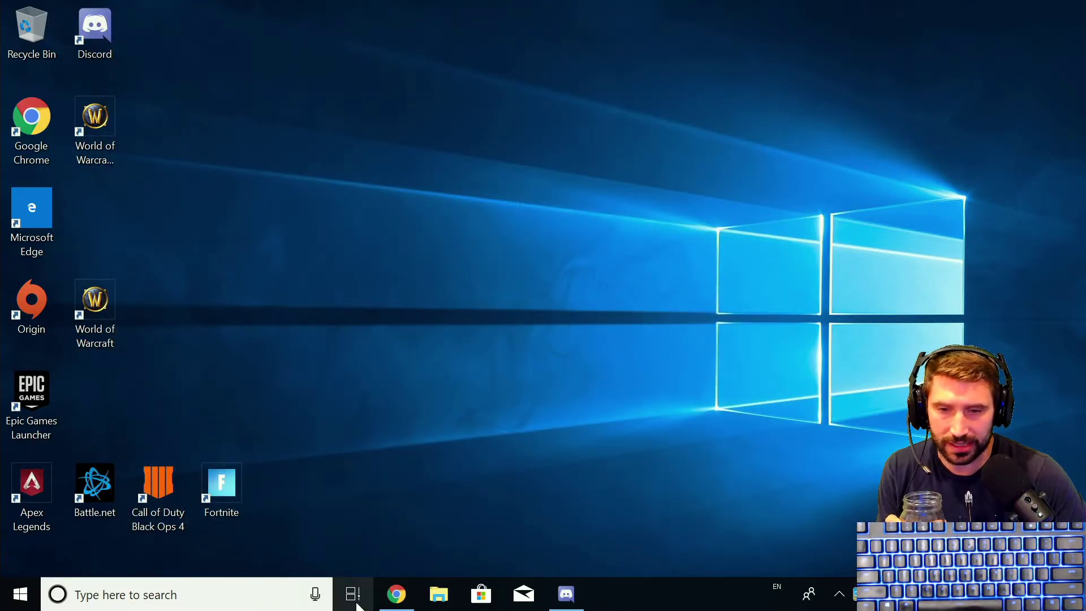
{"action": "left_click", "coordinate": [396, 593]}
{"action": "left_click", "coordinate": [345, 26]}
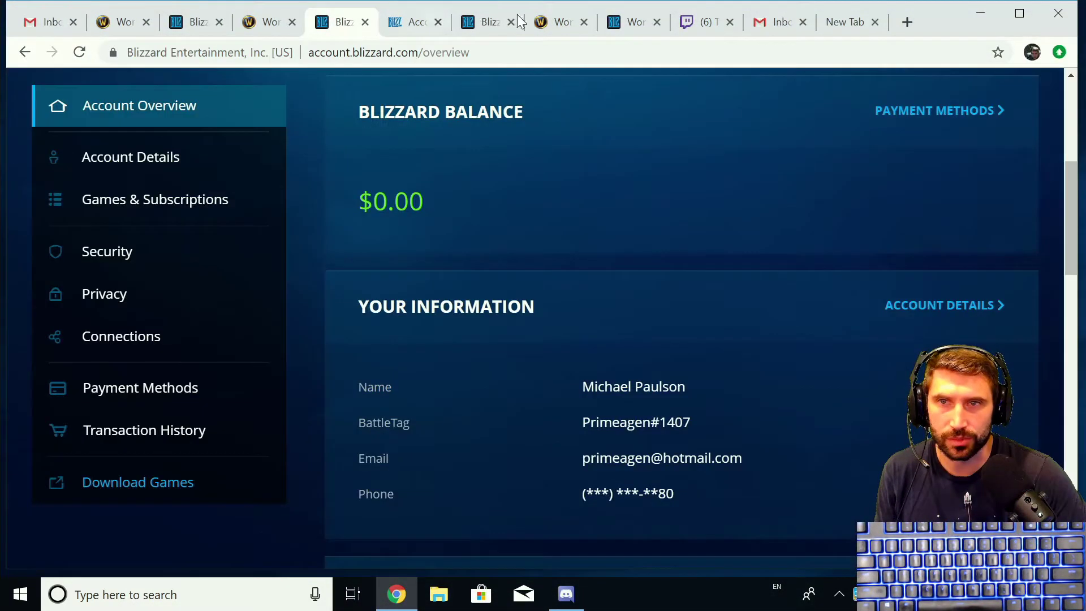
{"action": "left_click", "coordinate": [712, 23]}
{"action": "left_click", "coordinate": [679, 49]}
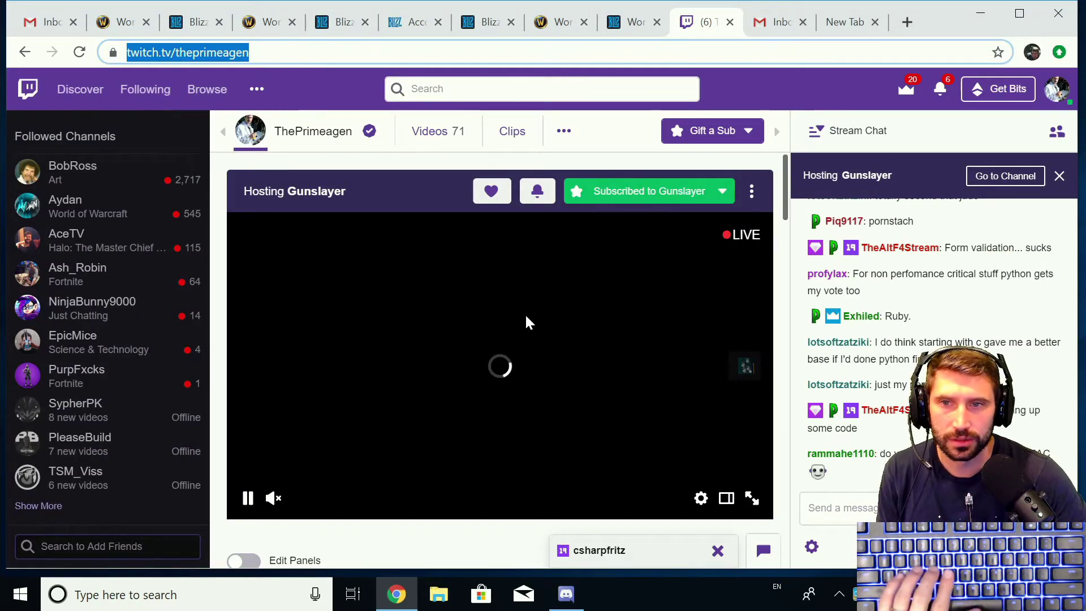
{"action": "left_click", "coordinate": [80, 244]}
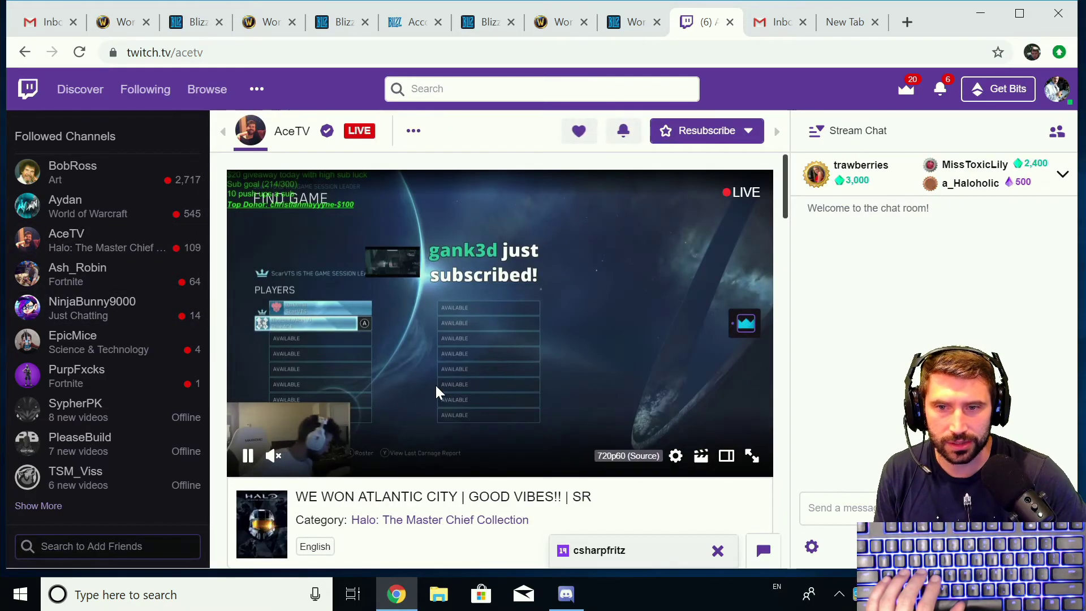